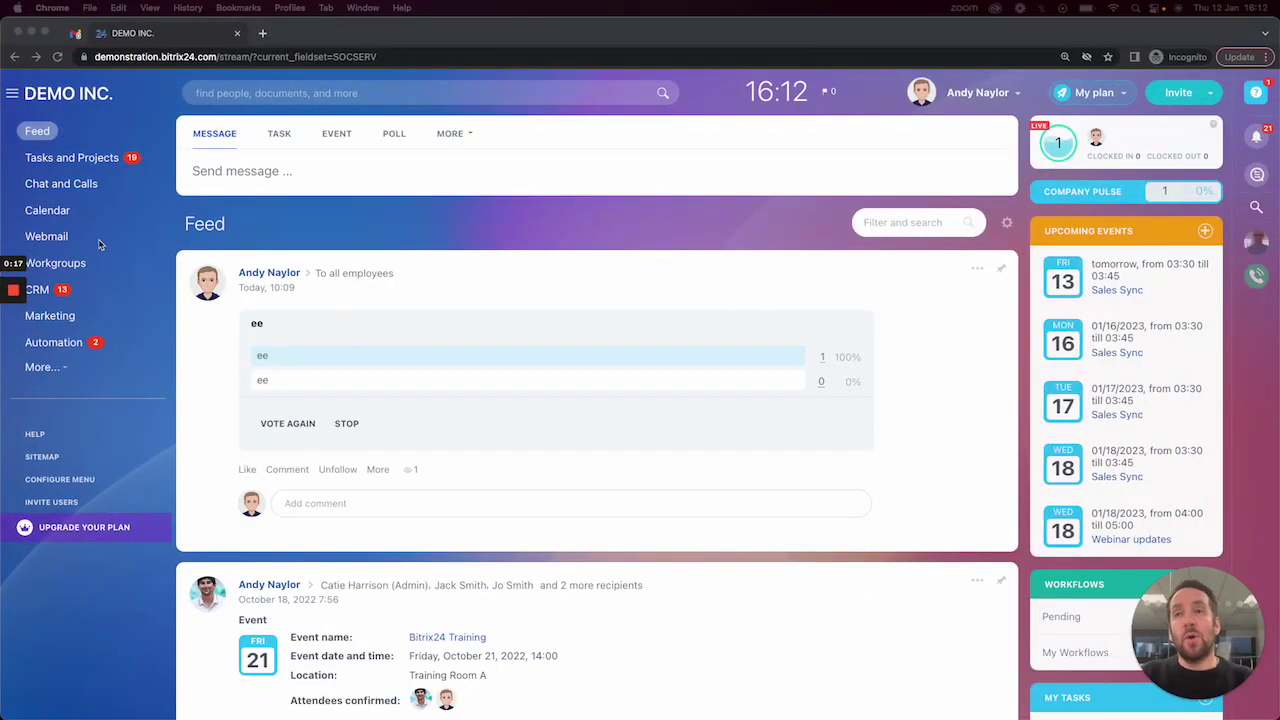
Start a Gmail mailbox integration in Webmail and authenticate with the Google account, allowing access to Bitrix24 Connector.
left_click(57, 244)
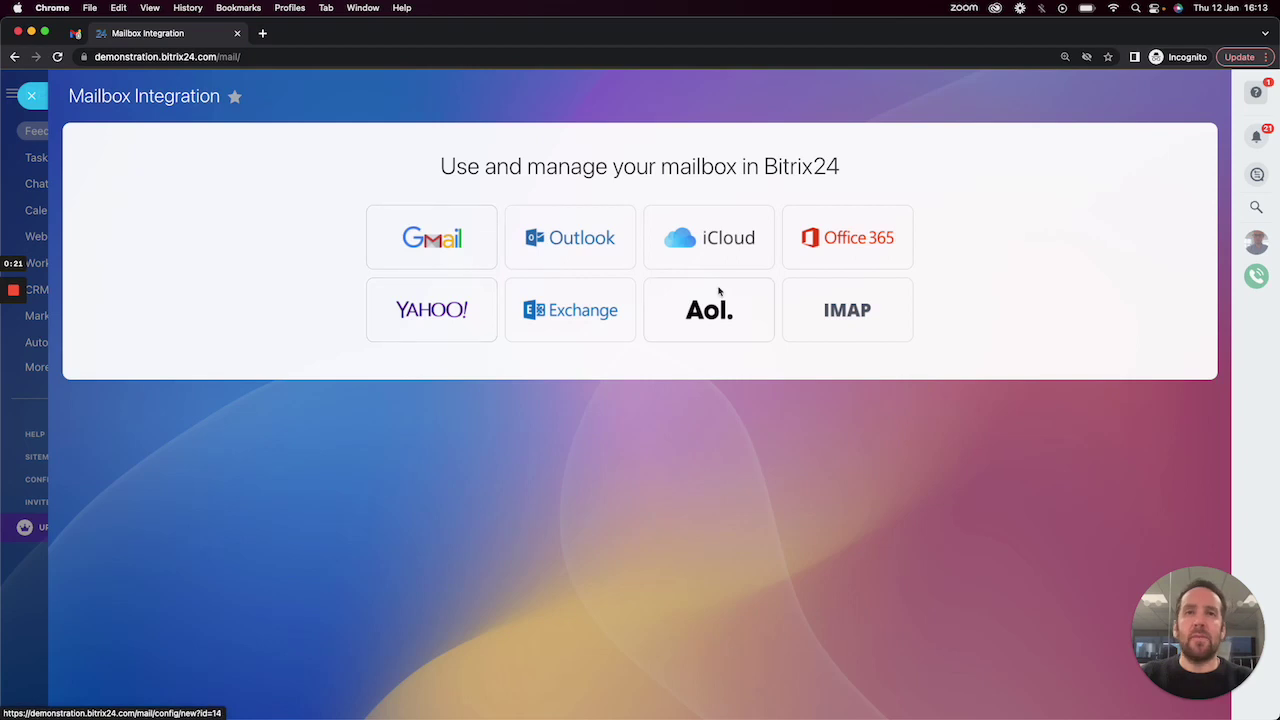
left_click(450, 242)
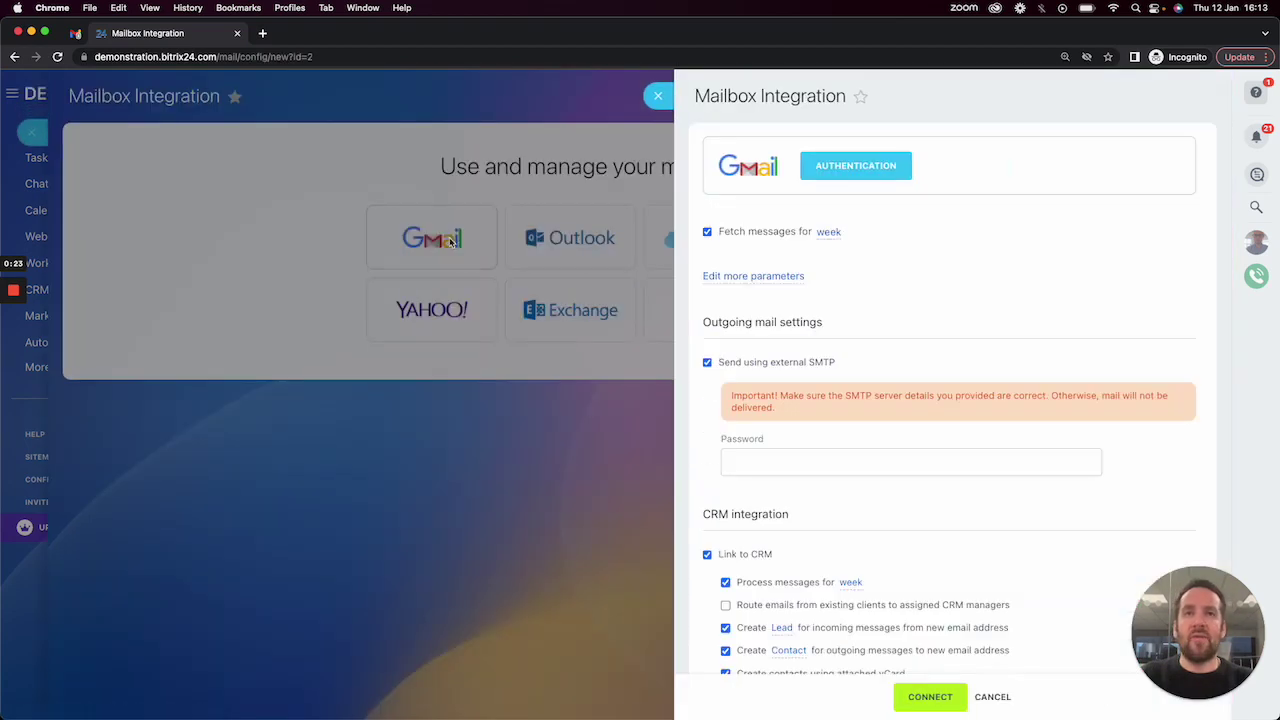
left_click(847, 168)
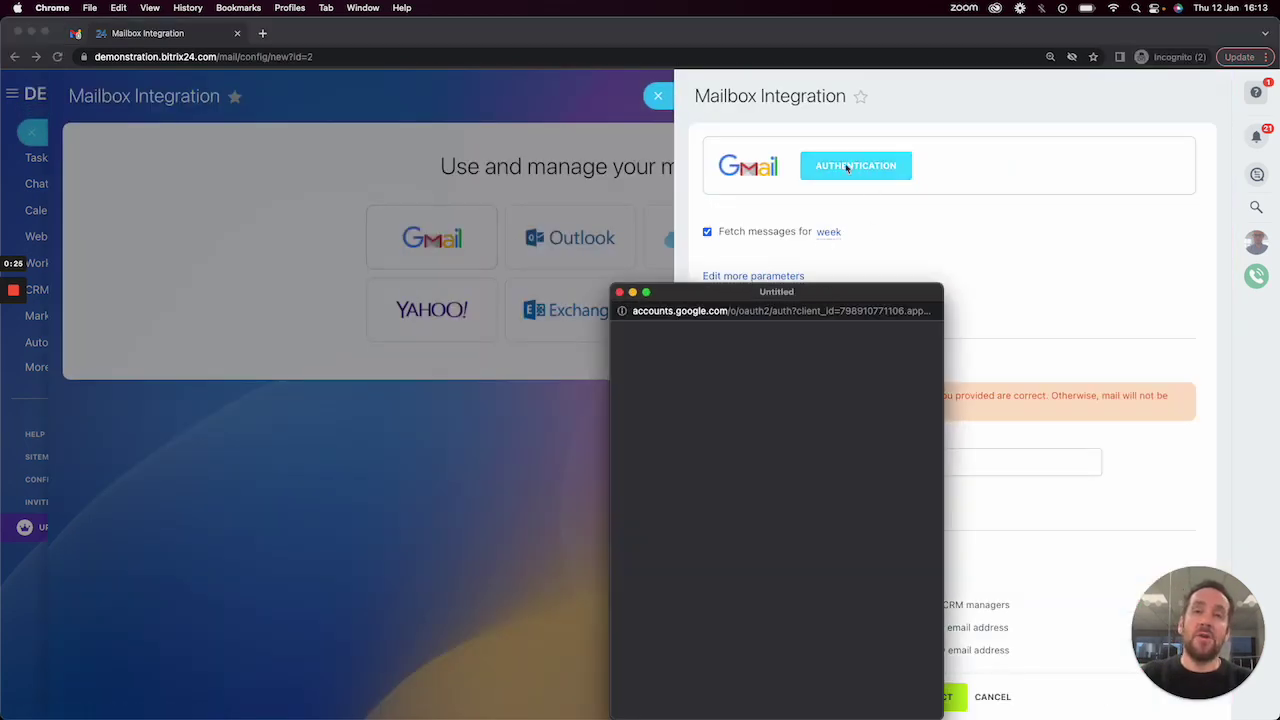
left_click_drag(700, 291, 497, 132)
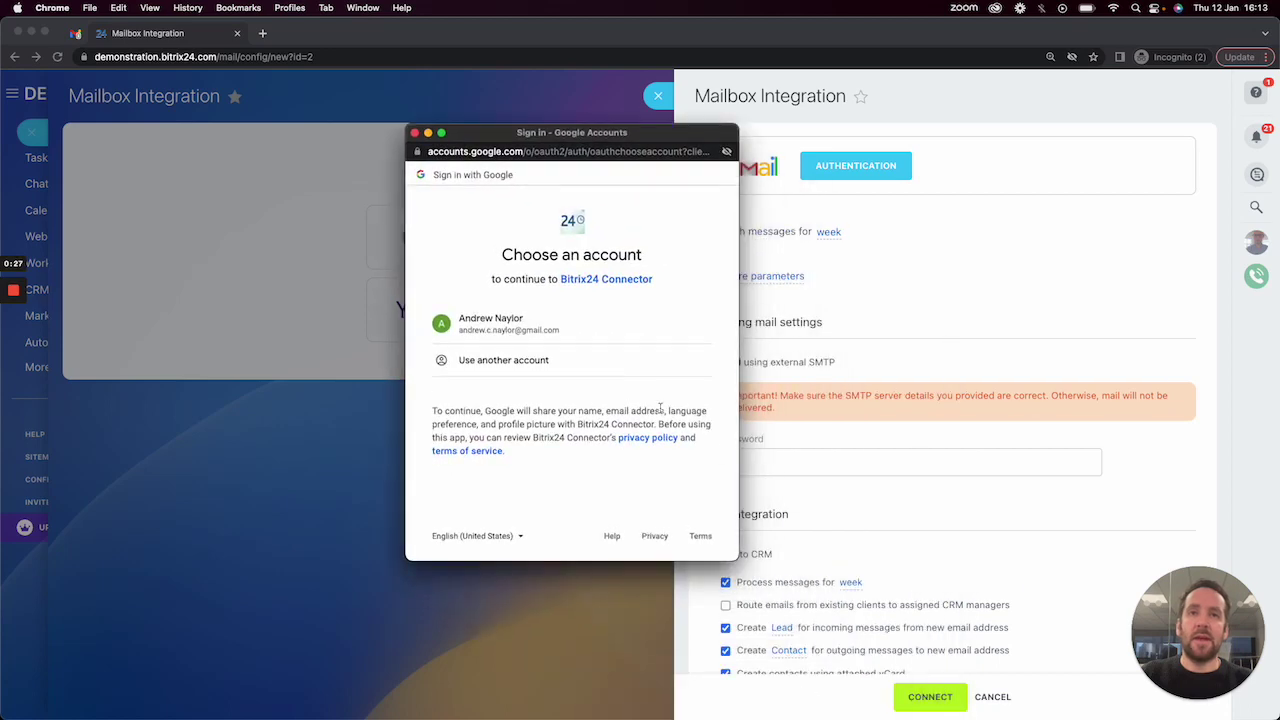
left_click(585, 333)
scroll(651, 500, "down", 5)
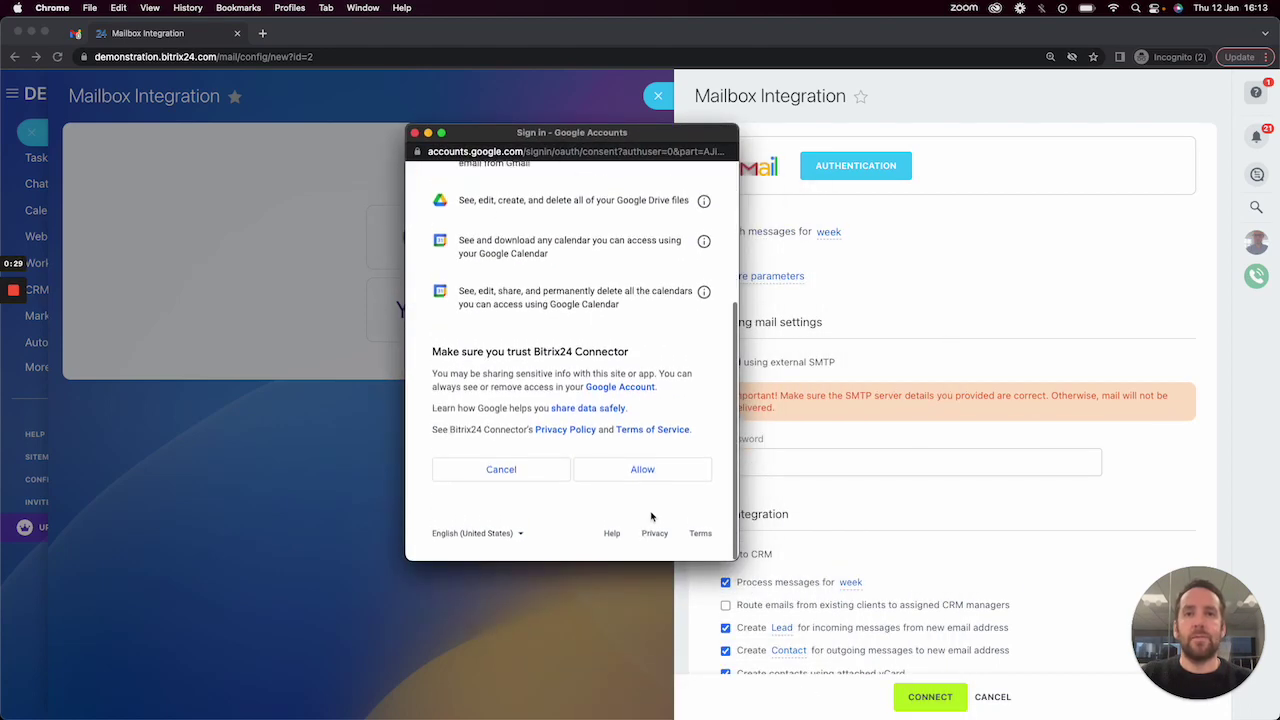
left_click(652, 474)
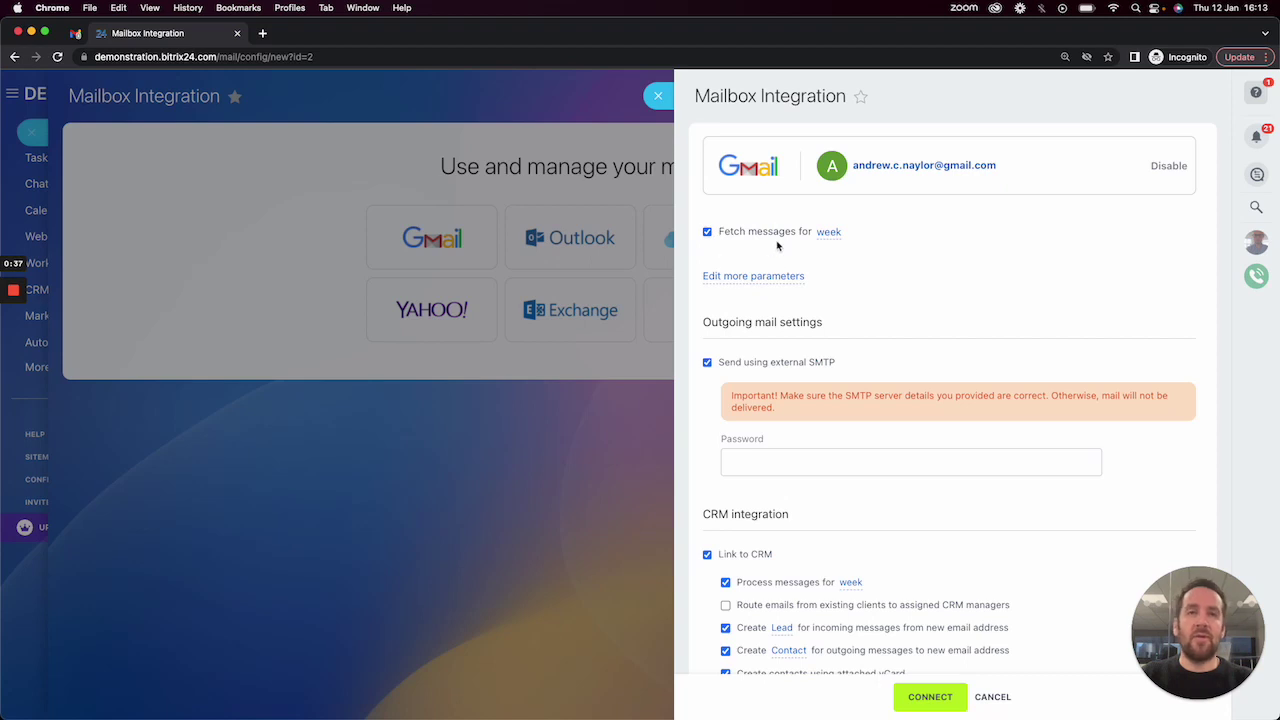
Reveal the additional mailbox parameters and turn off sending using external SMTP.
left_click(763, 279)
scroll(823, 344, "down", 1)
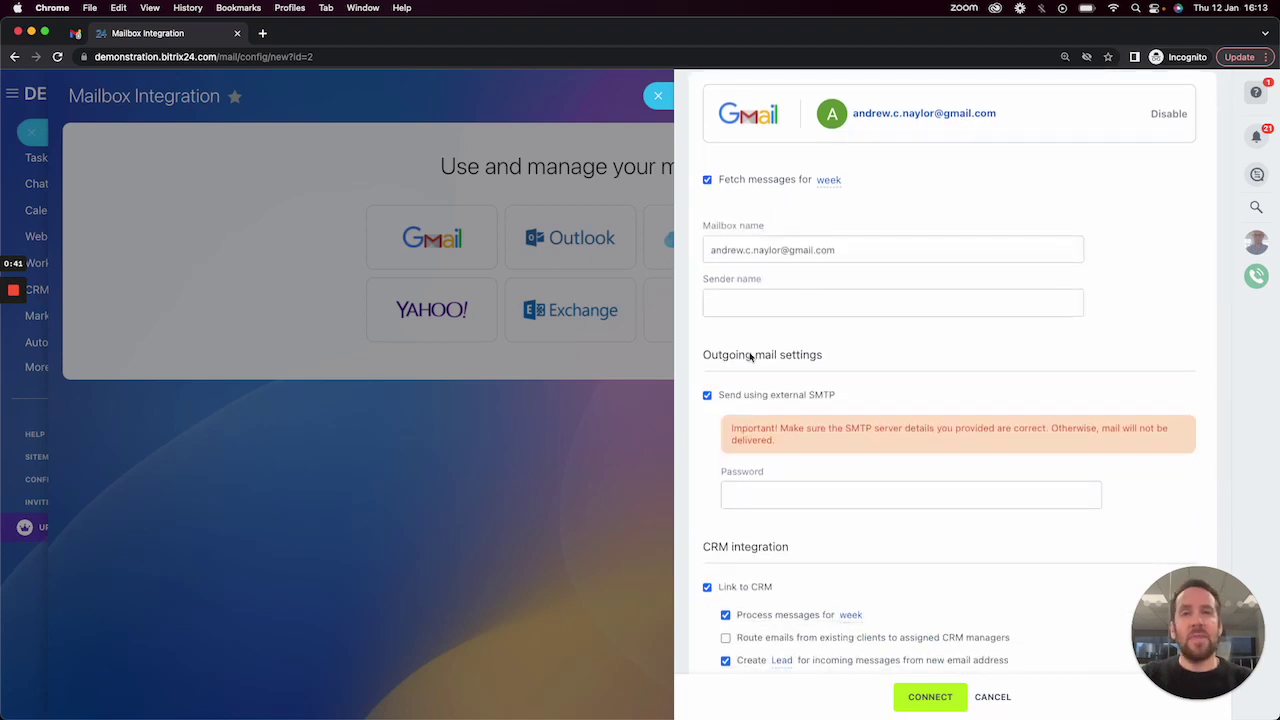
scroll(790, 357, "down", 2)
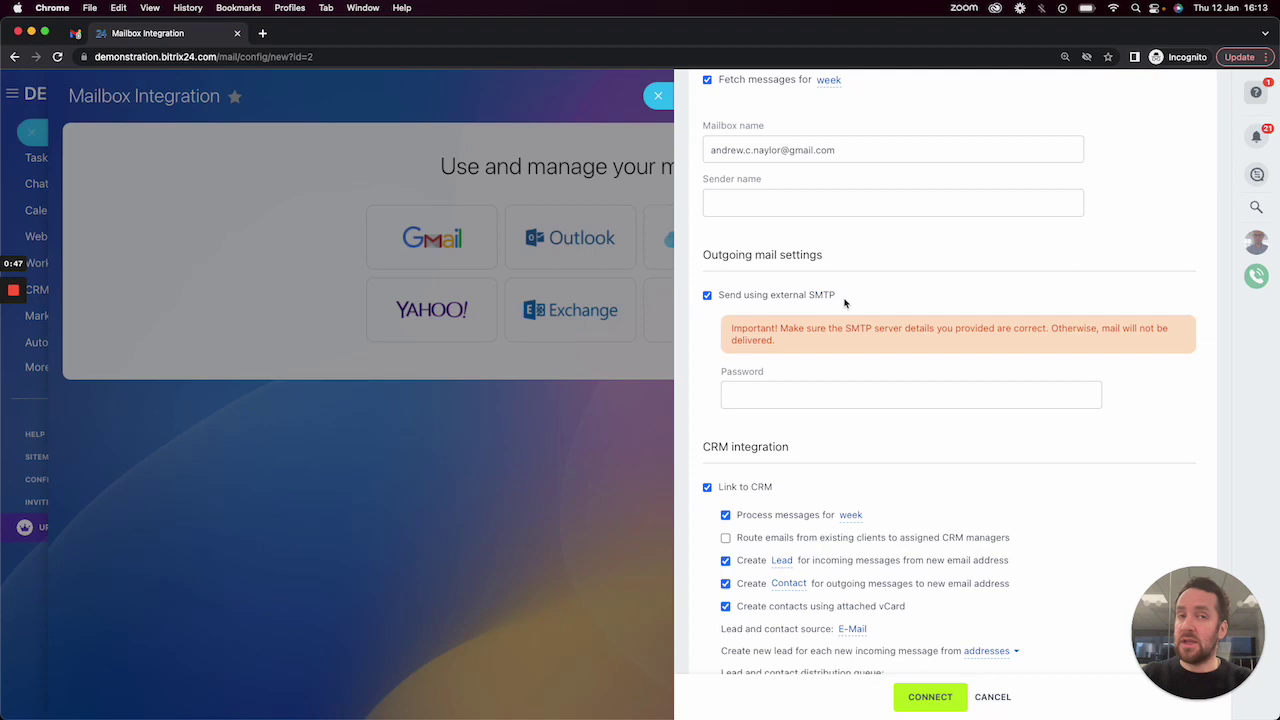
left_click(707, 297)
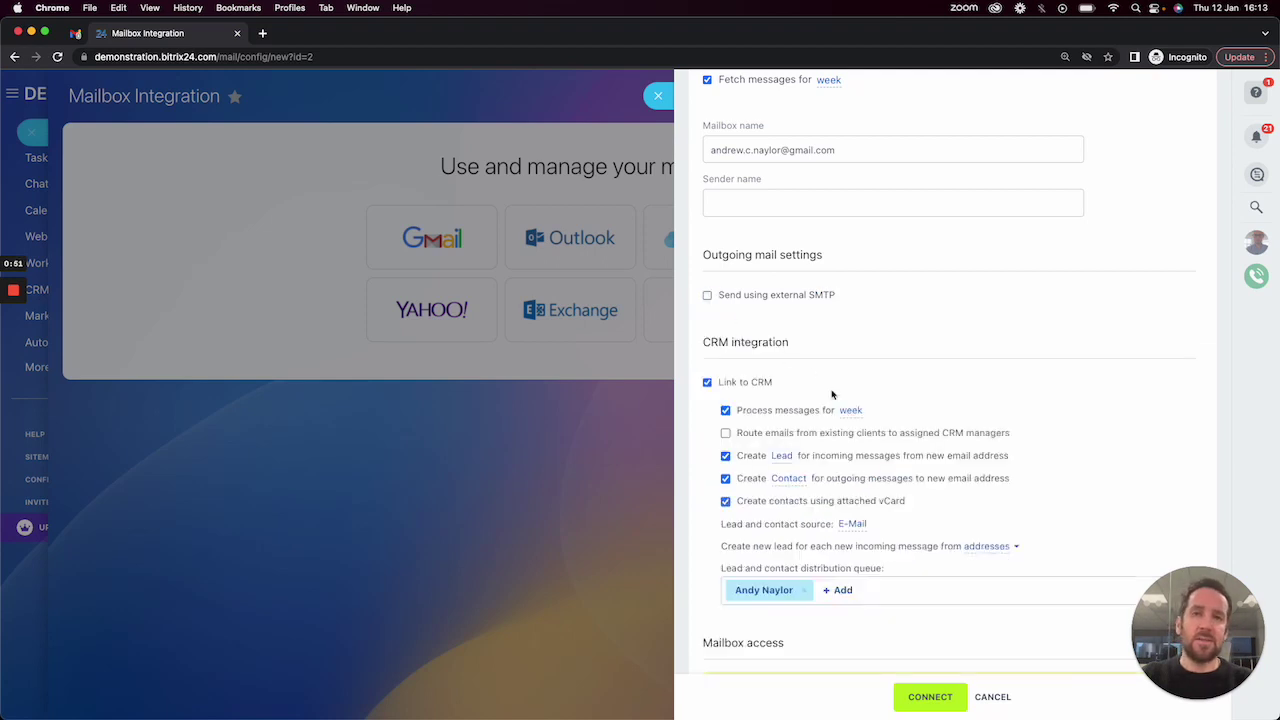
In CRM integration, disable message processing, lead creation, contact creation and vCard contacts, and enable routing existing clients' emails to assigned CRM managers.
scroll(831, 395, "down", 2)
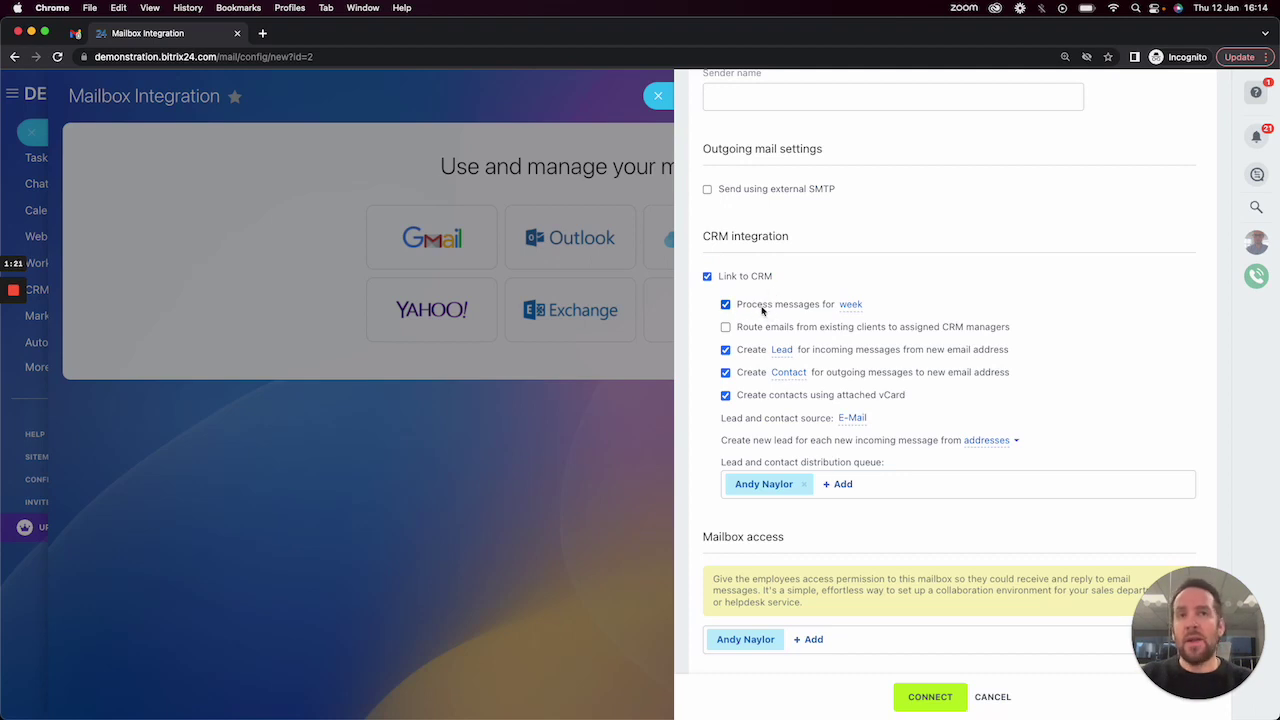
left_click(726, 305)
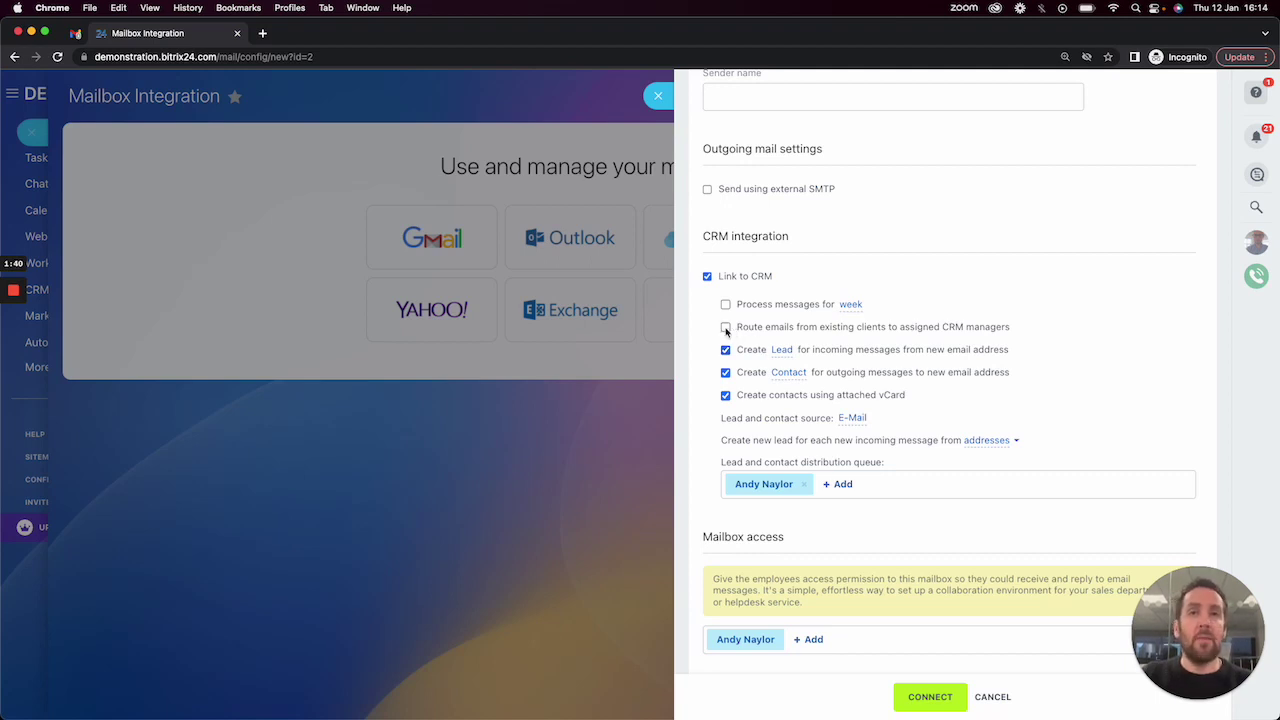
left_click(725, 327)
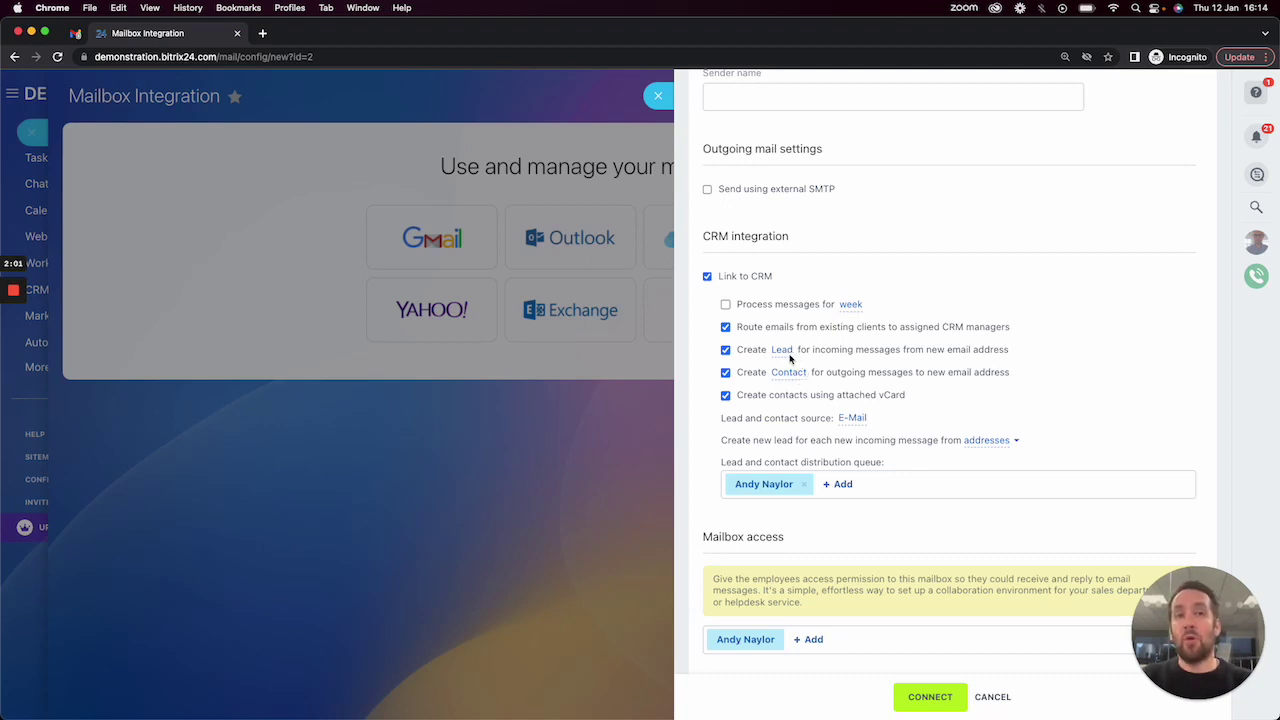
left_click(726, 350)
left_click(726, 372)
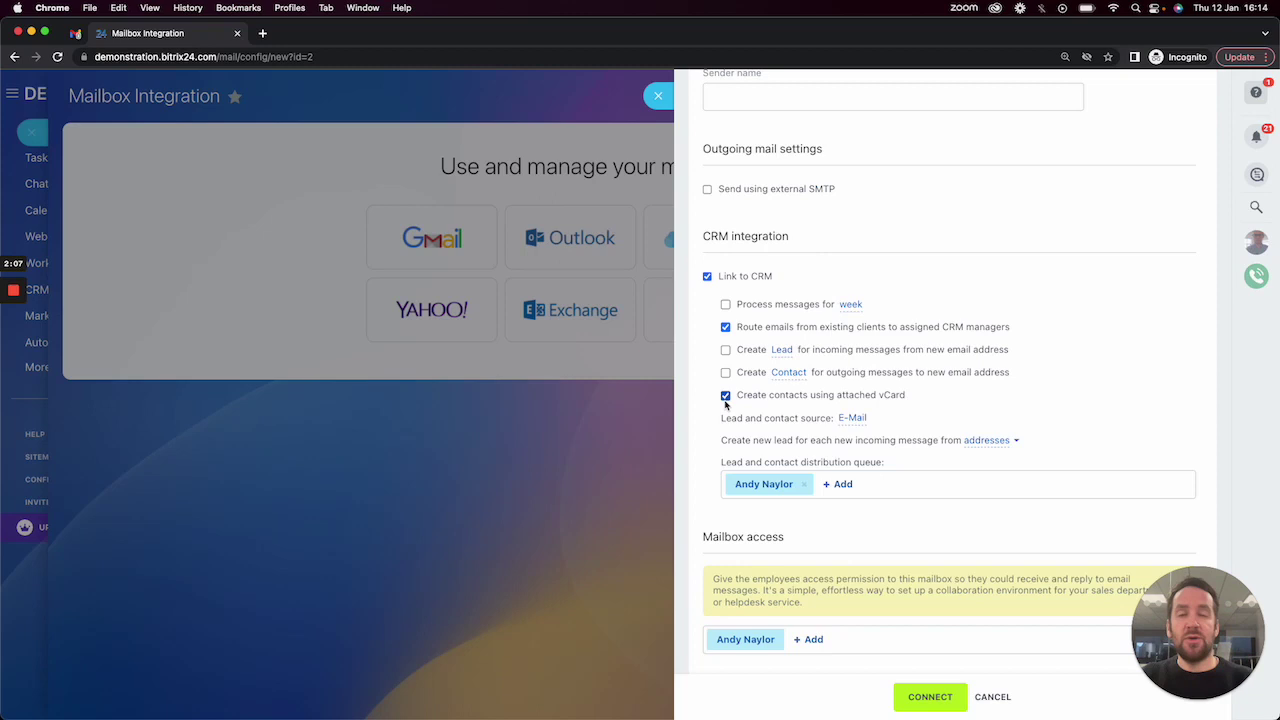
left_click(726, 396)
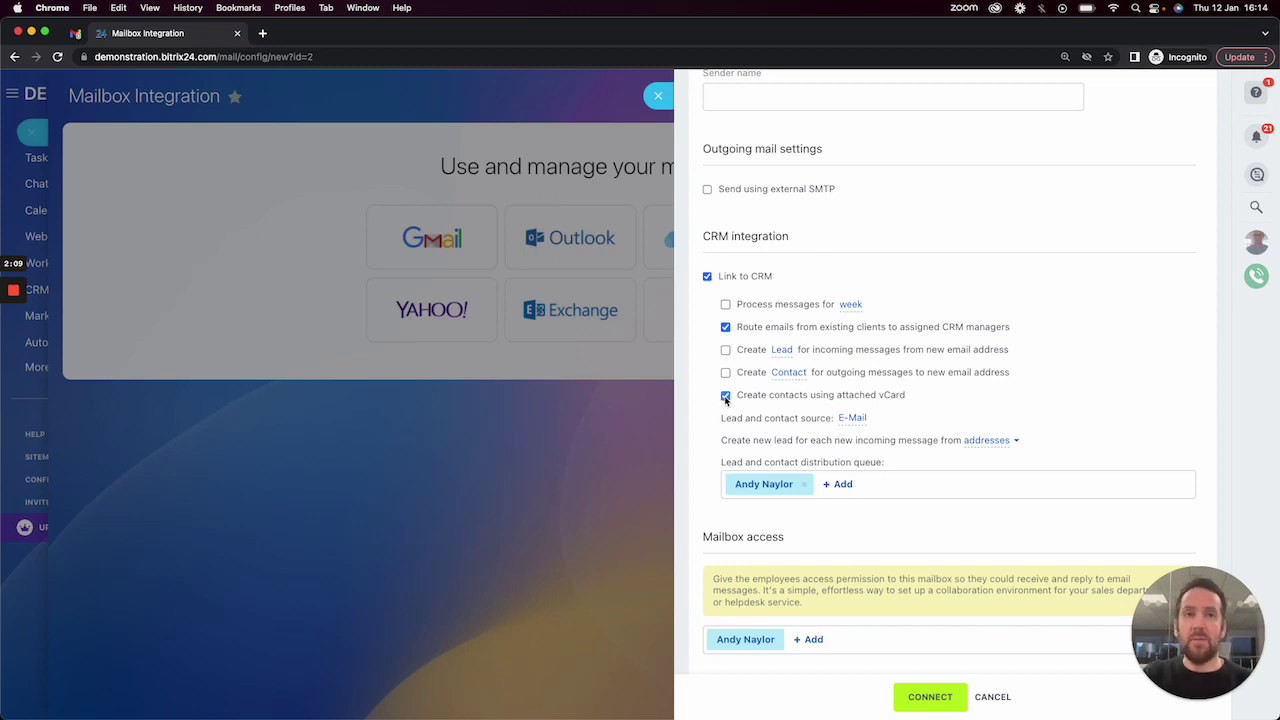
left_click(726, 396)
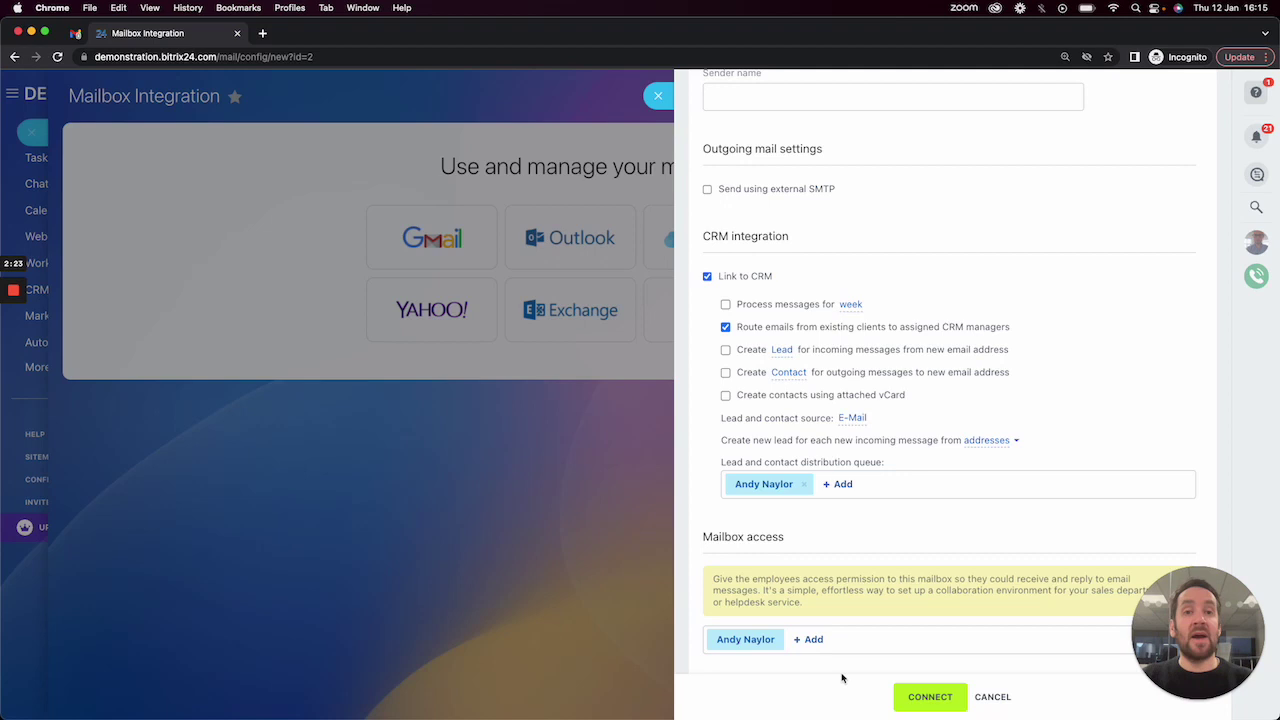
Connect the Gmail mailbox and save the folder configuration with all folders selected for synchronization.
left_click(914, 694)
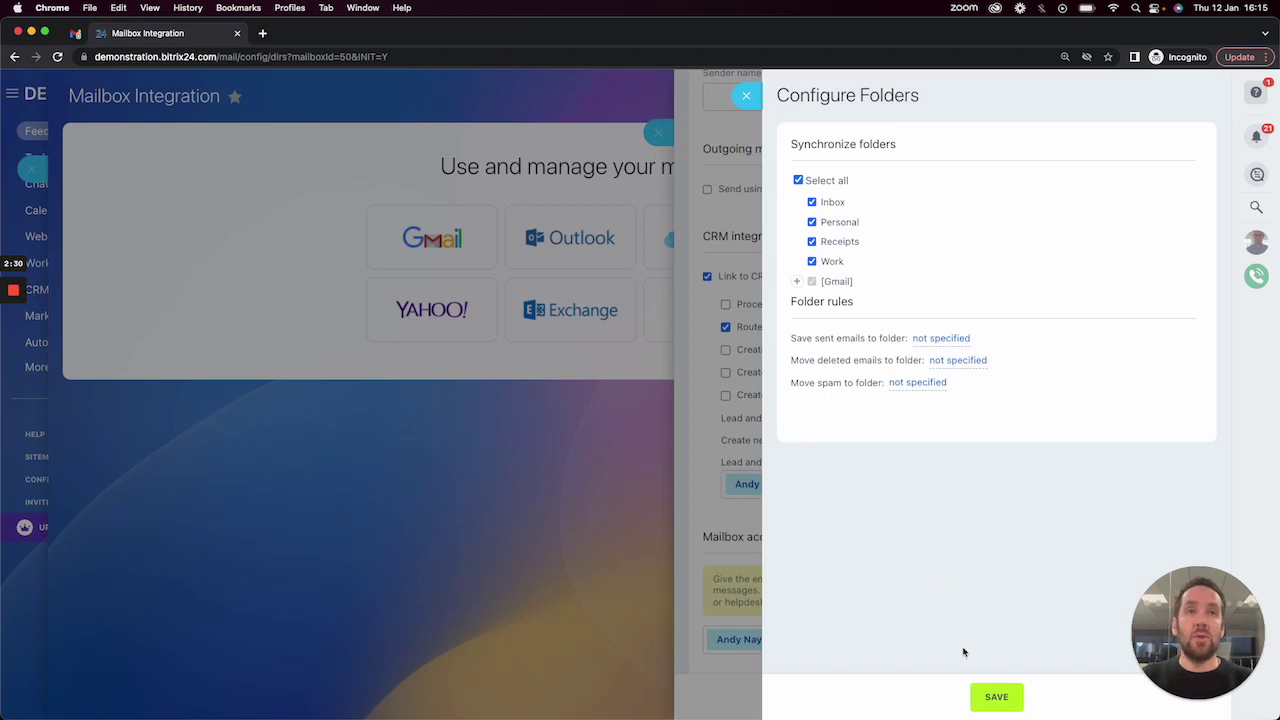
left_click(997, 697)
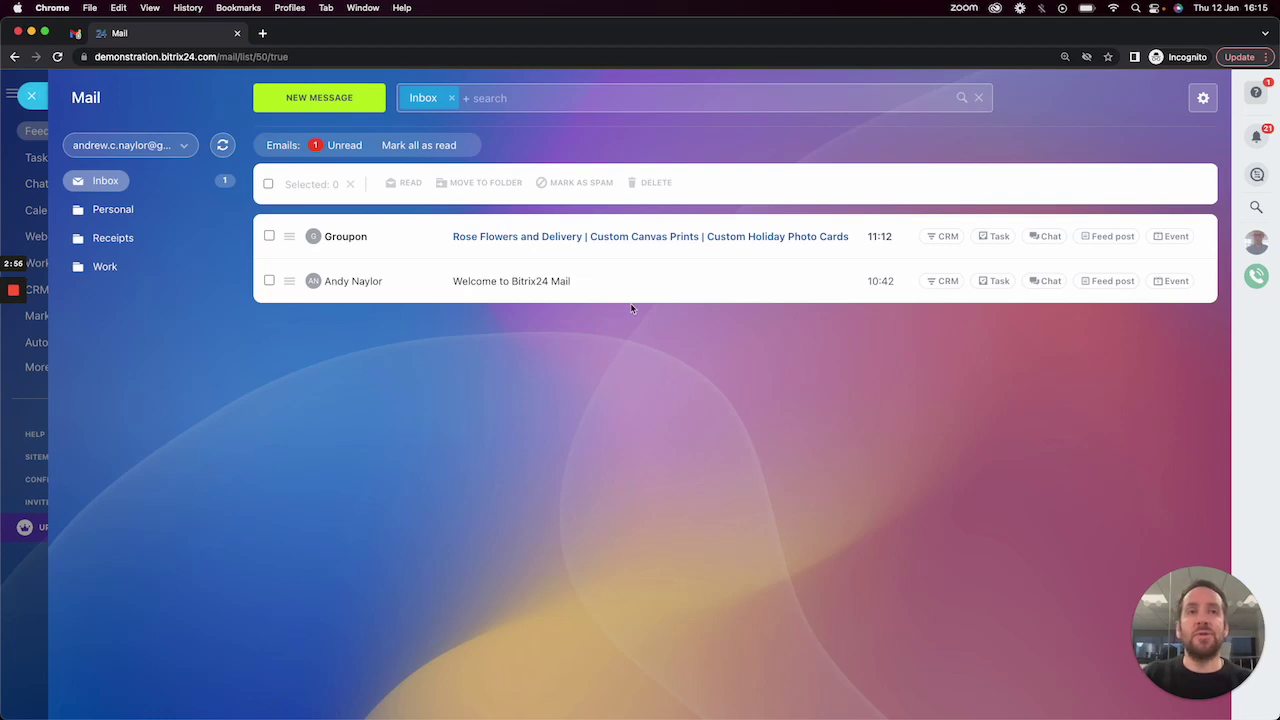
Examine the "Welcome to Bitrix24 Mail" message and its actions, and look through the mailbox settings options.
left_click(505, 283)
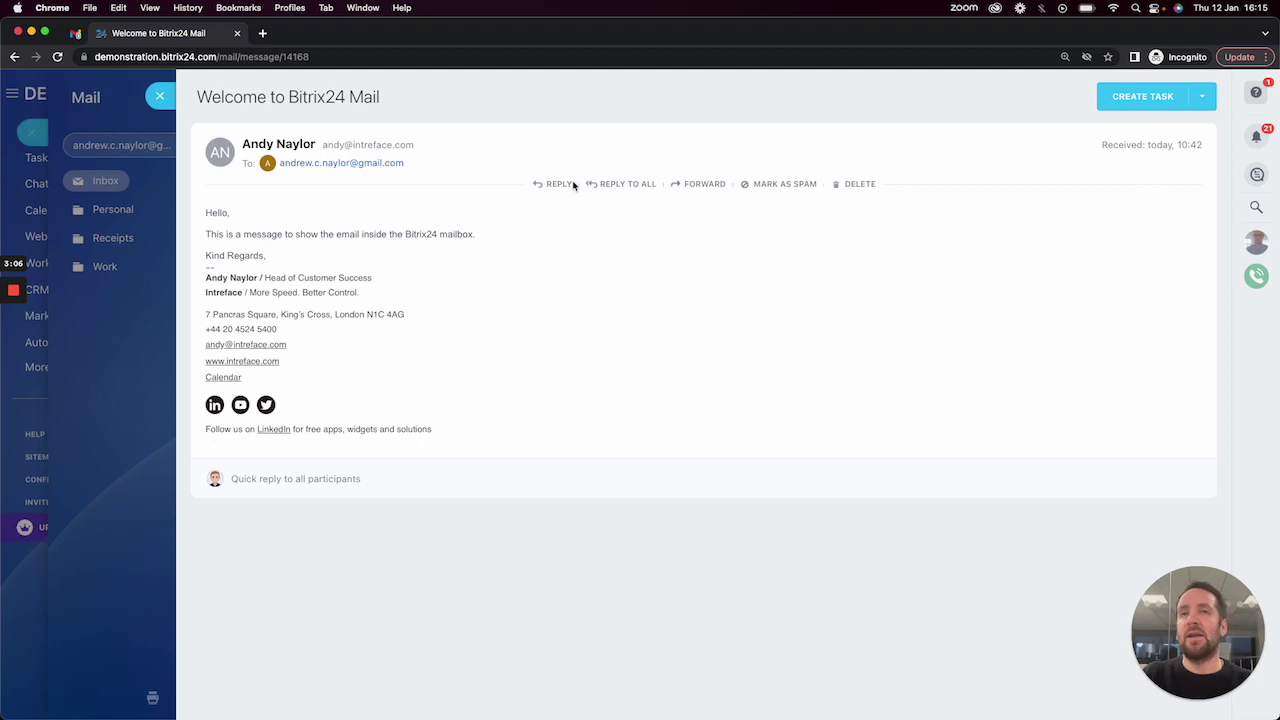
left_click(160, 96)
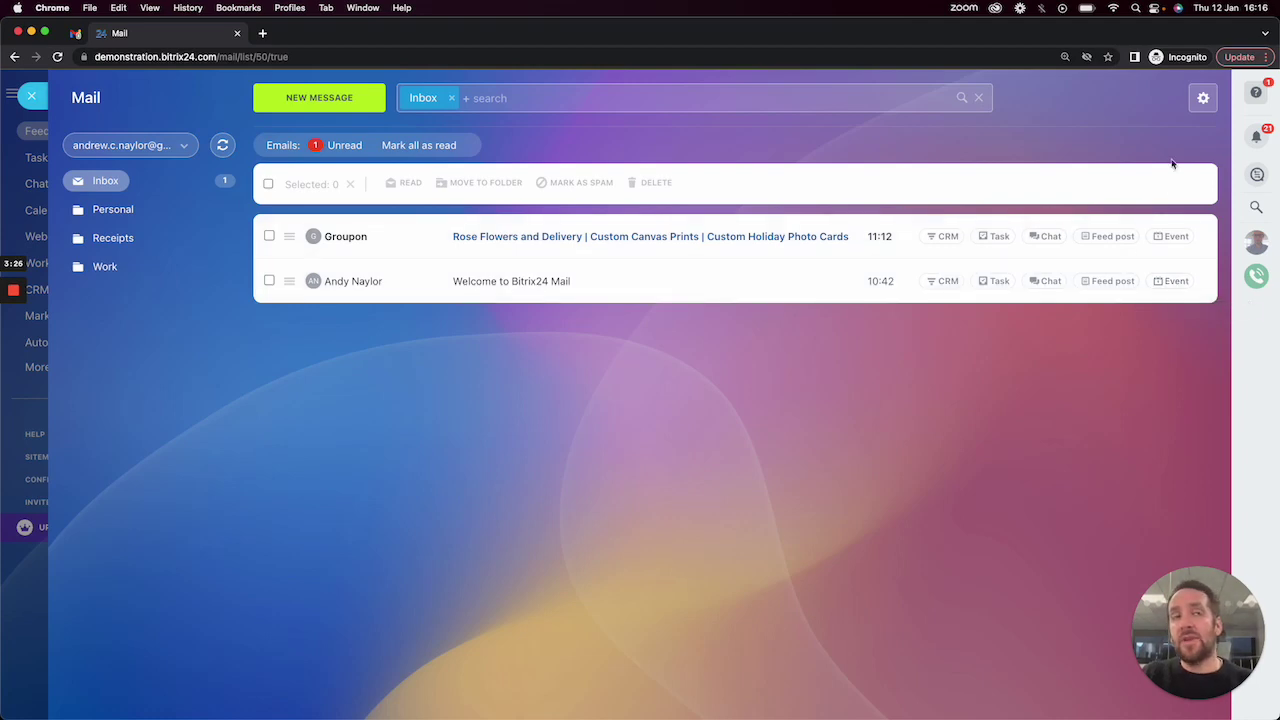
left_click(1203, 99)
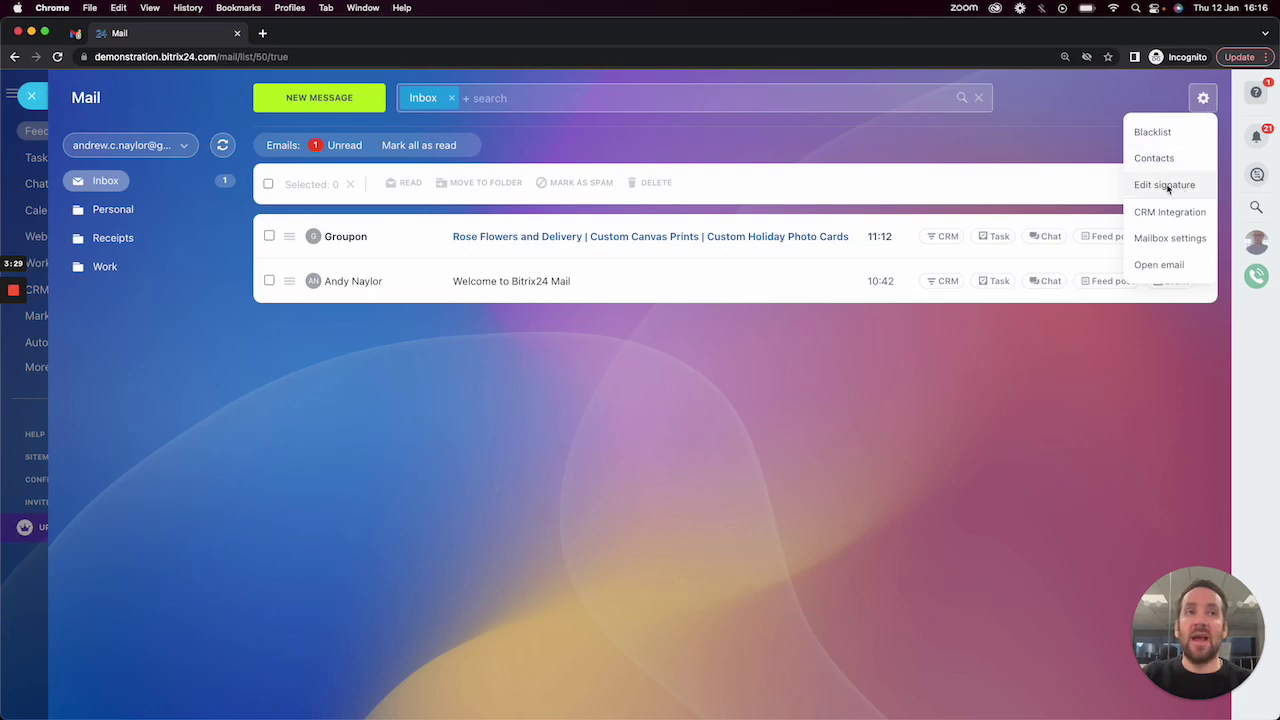
left_click(970, 388)
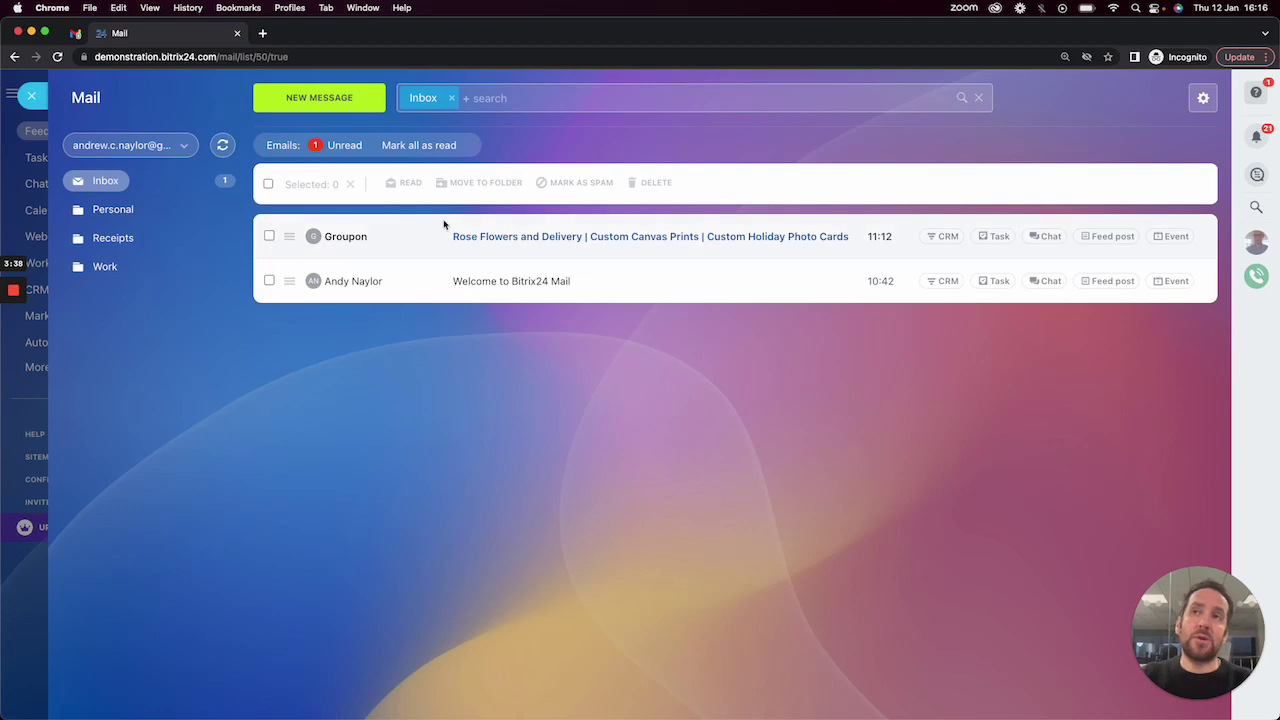
Leave the mailbox, open the Journalists contact from the CRM contacts list, and dismiss the duplicate-contacts notification.
left_click(31, 96)
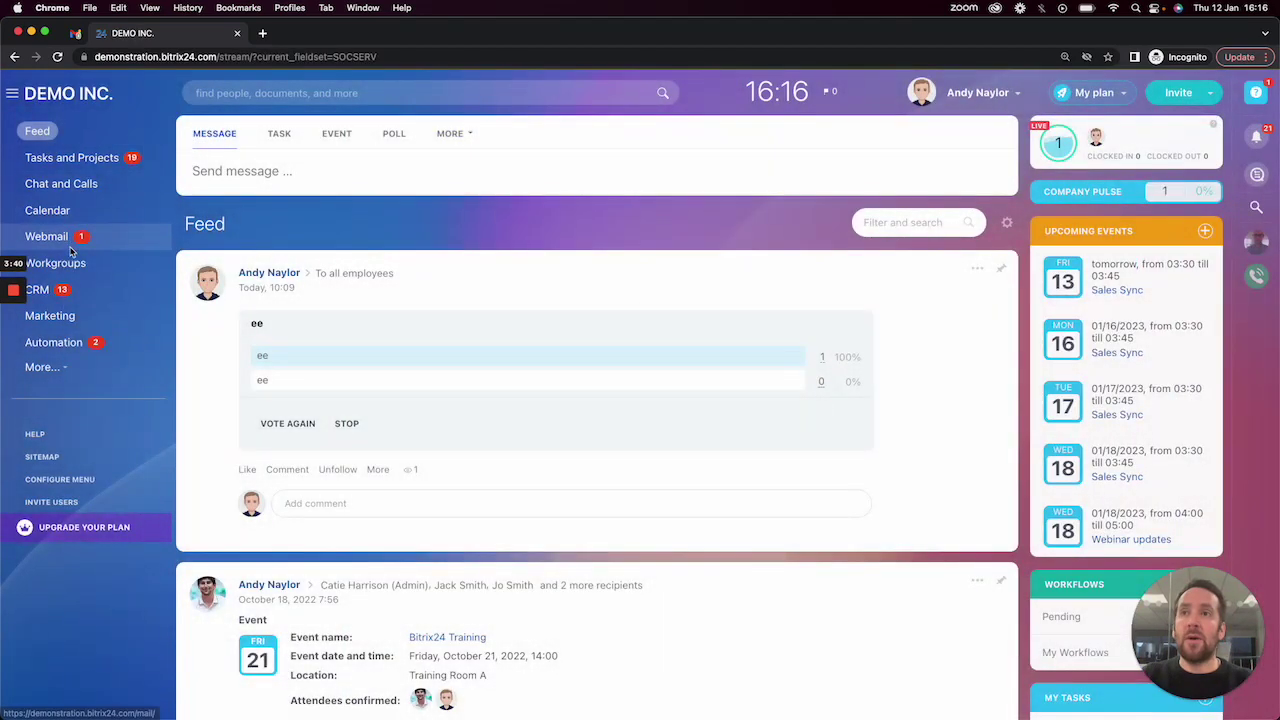
left_click(55, 293)
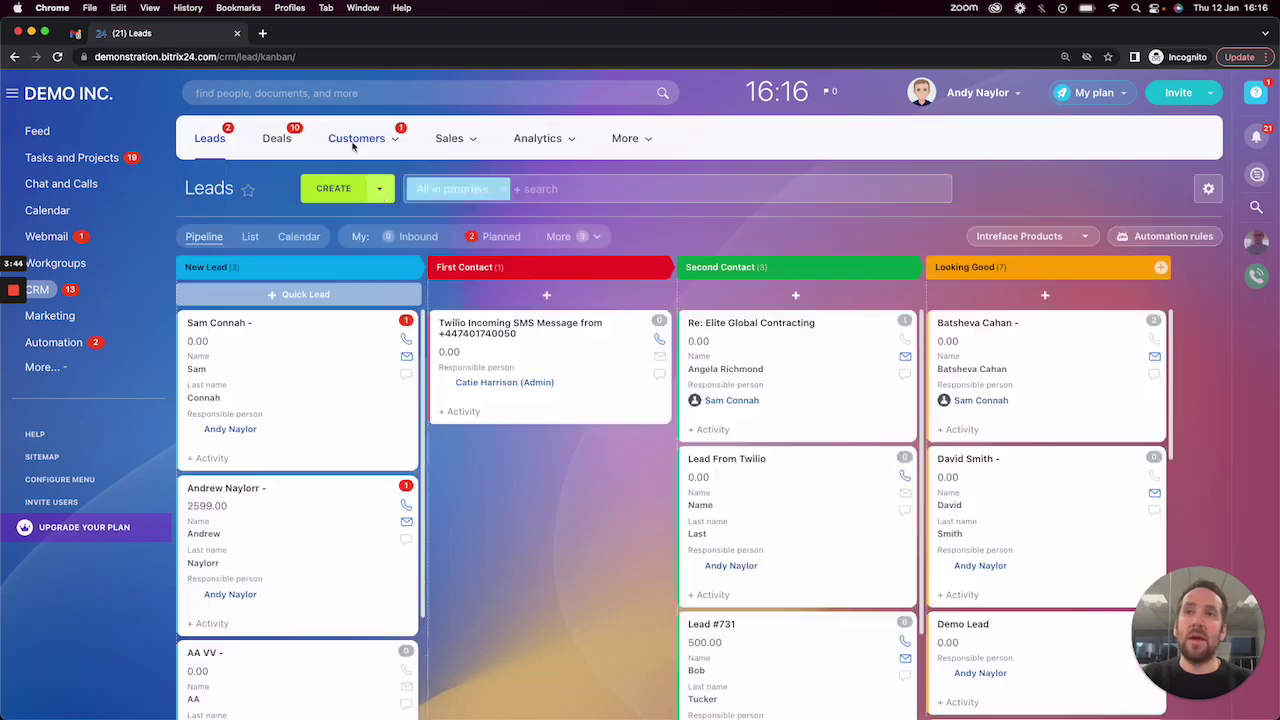
left_click(355, 140)
left_click(351, 185)
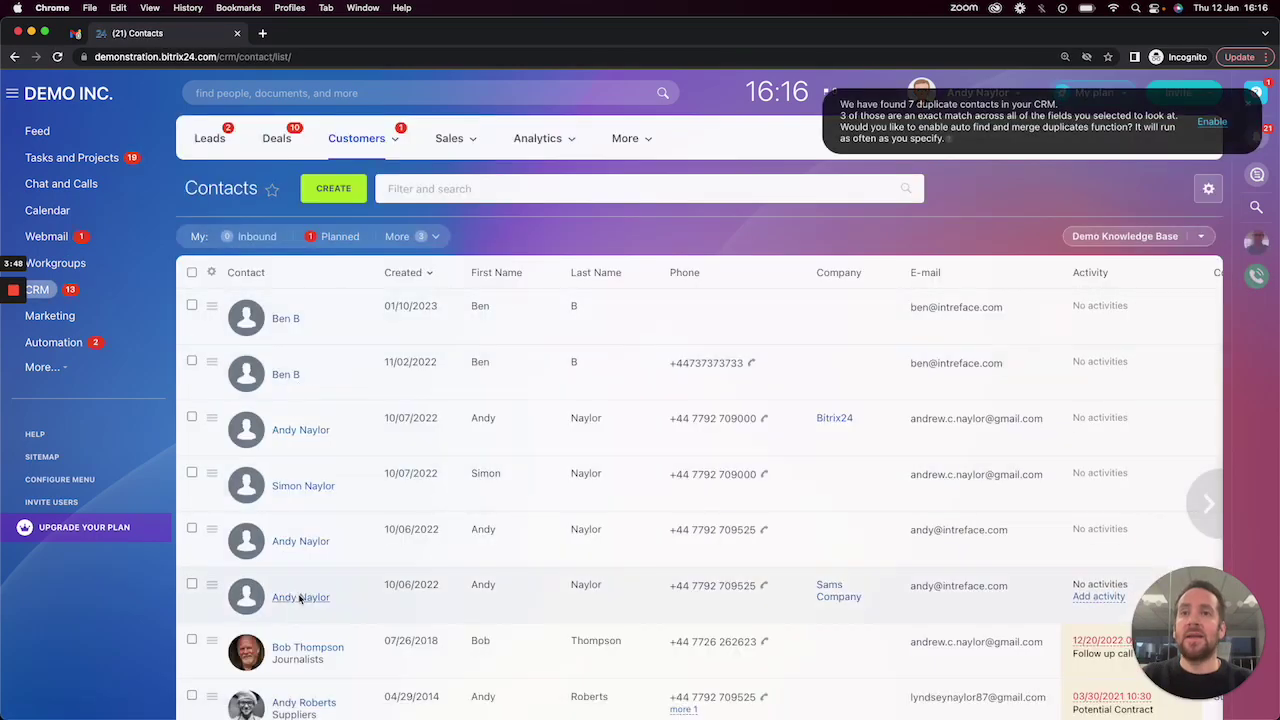
left_click(305, 648)
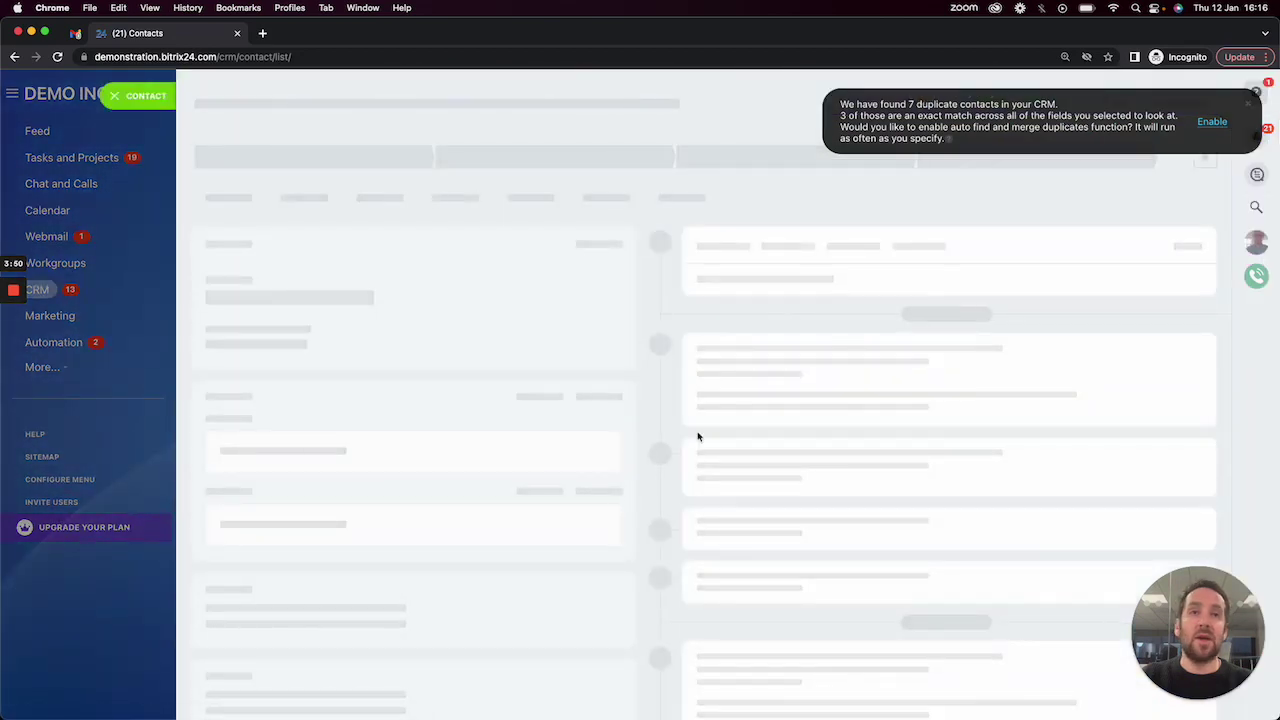
left_click(1241, 109)
Start an e-mail from the contact record with the connected Gmail address as sender, and close the message unsent.
left_click(890, 196)
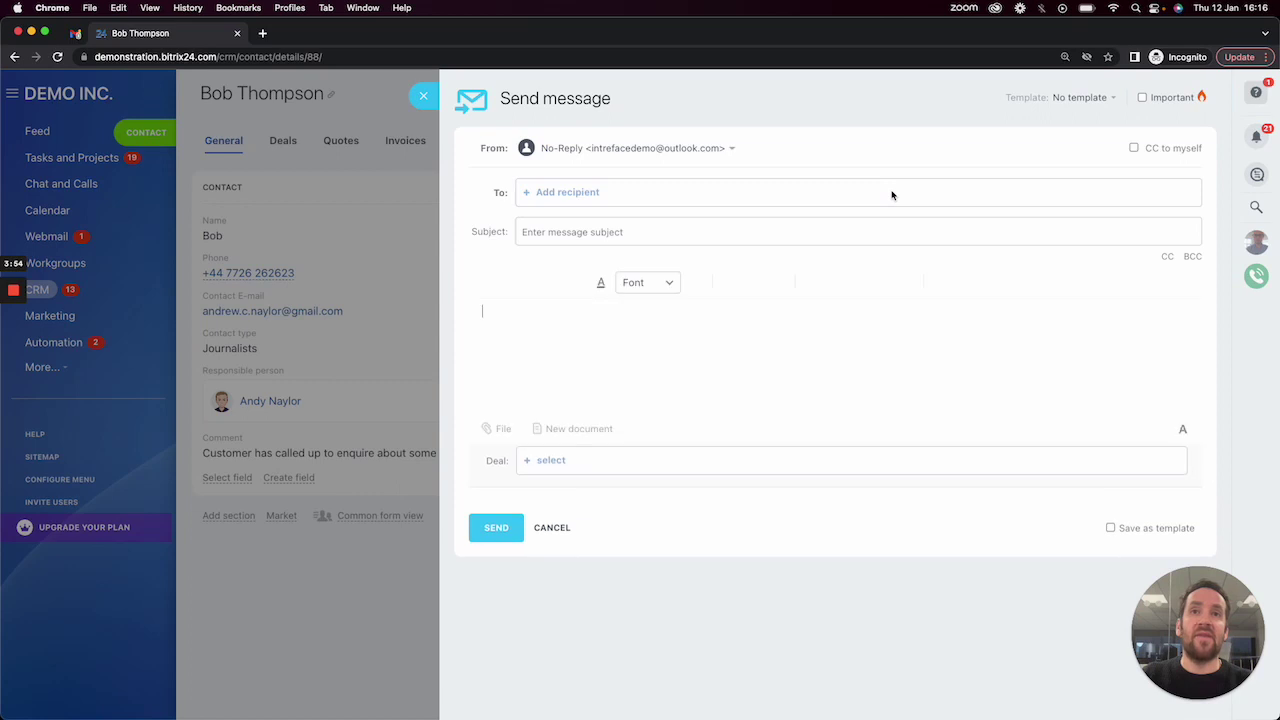
left_click(724, 153)
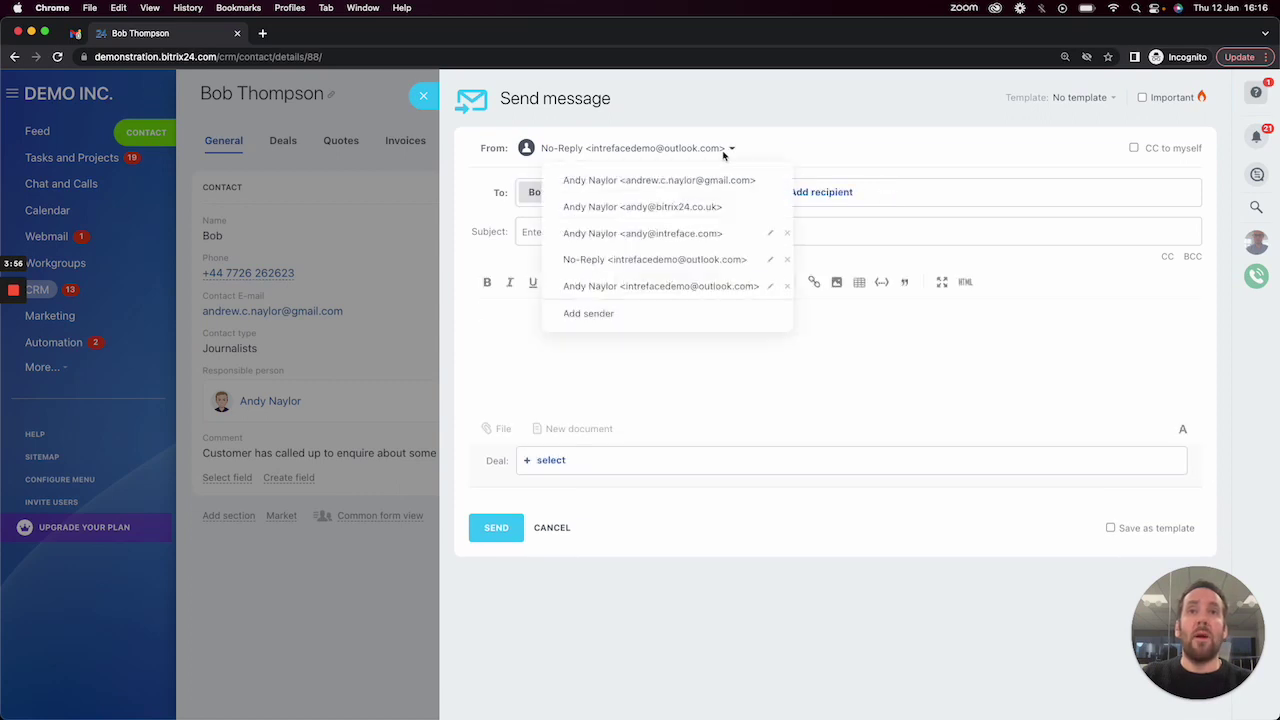
left_click(664, 182)
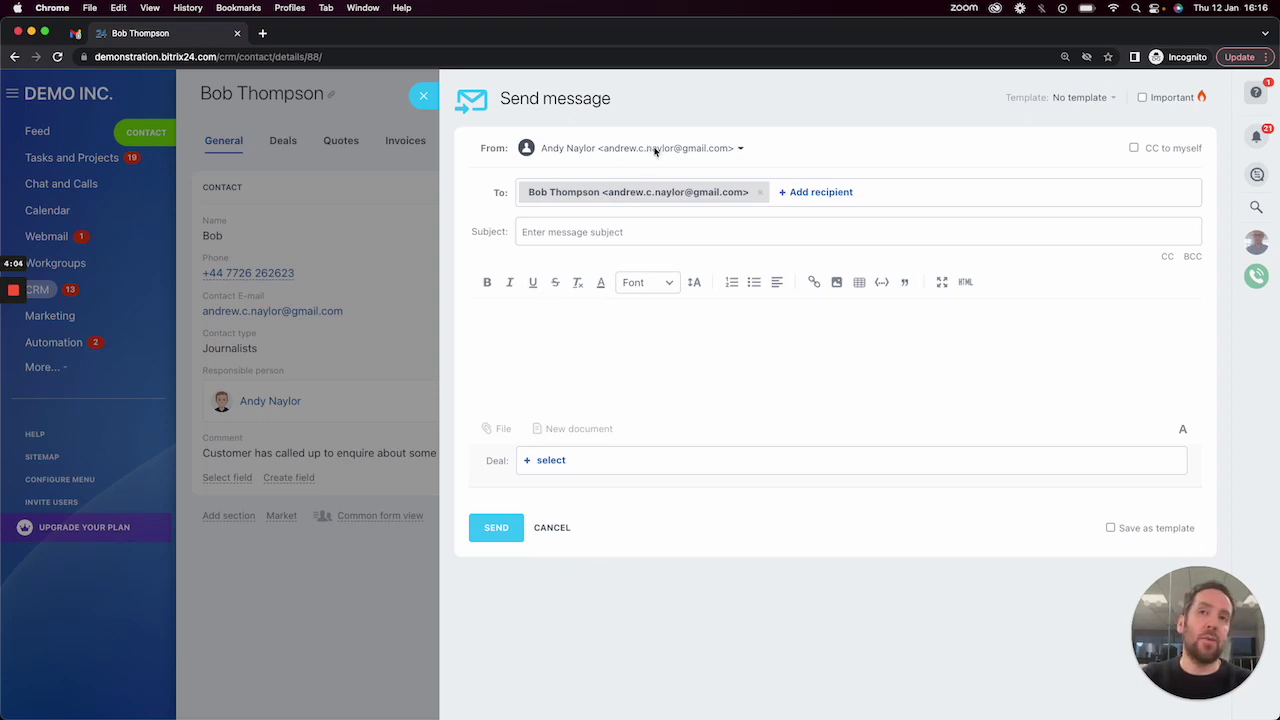
left_click(425, 96)
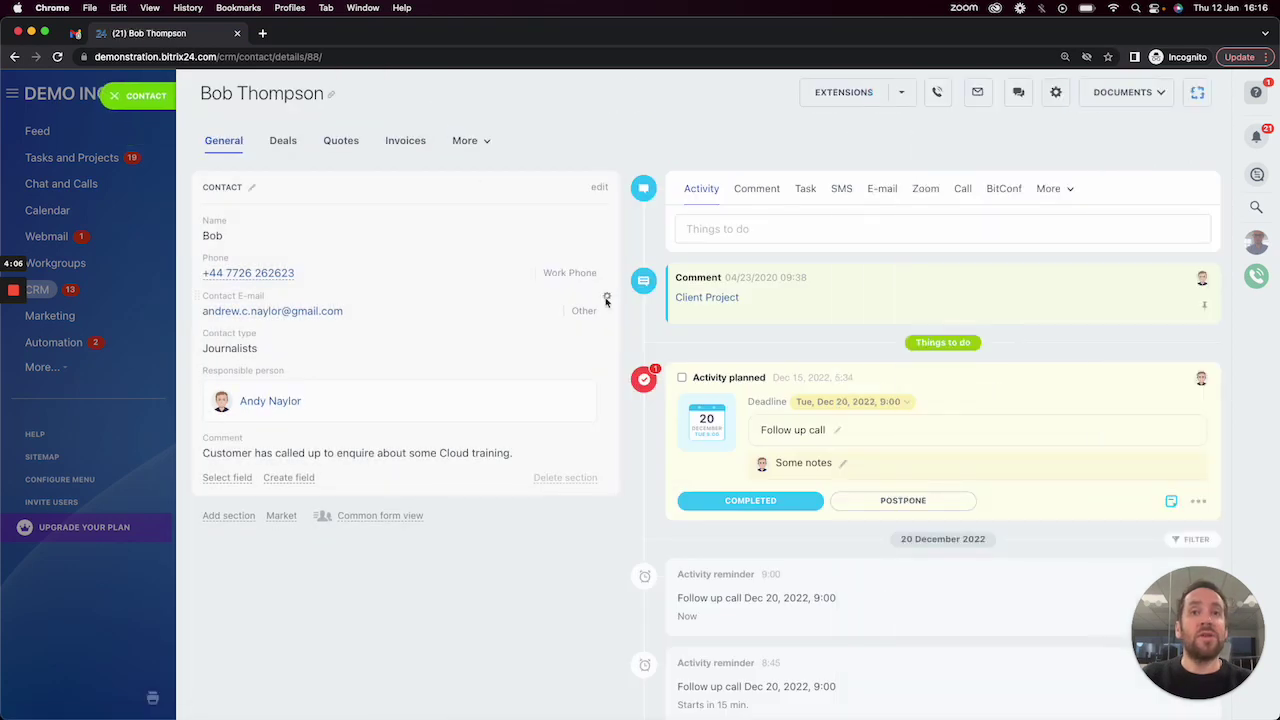